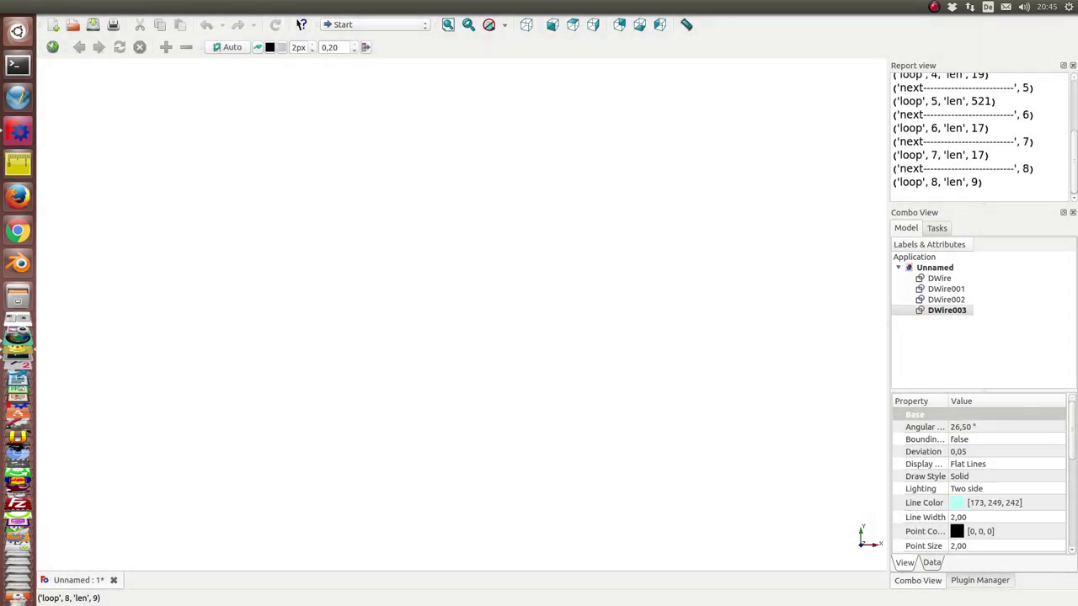
# Step: Fit all the script-generated DWire contours into the 3D view, then begin switching applications
pyautogui.click(448, 25)
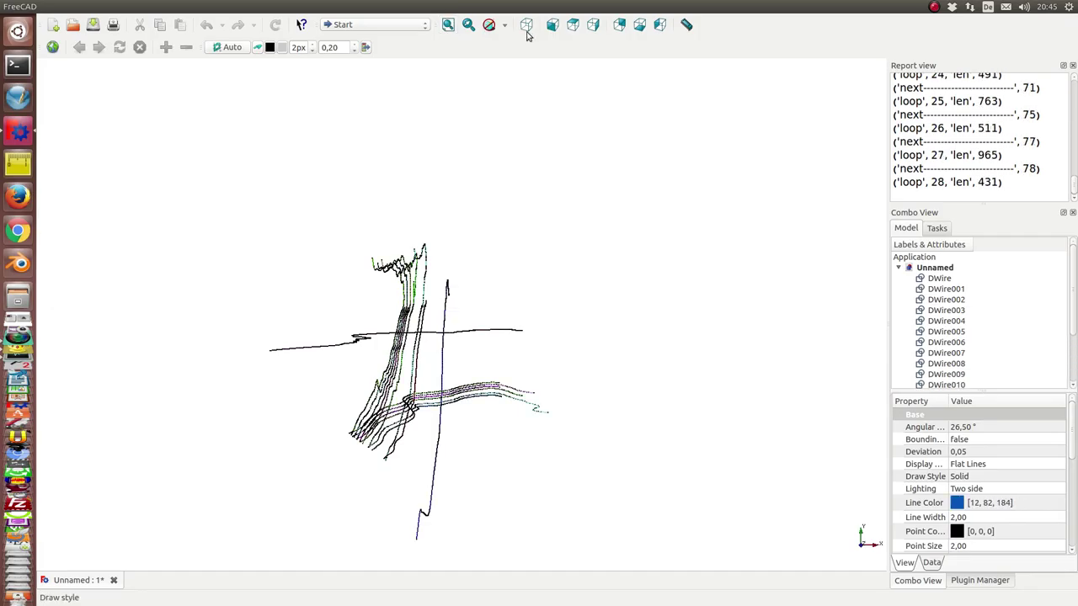
pyautogui.hotkey('alt', 'Tab')
# Step: Switch to Systemüberwachung to watch the CPU and memory graphs, then park it at the lower right
pyautogui.hotkey('alt', 'Tab')
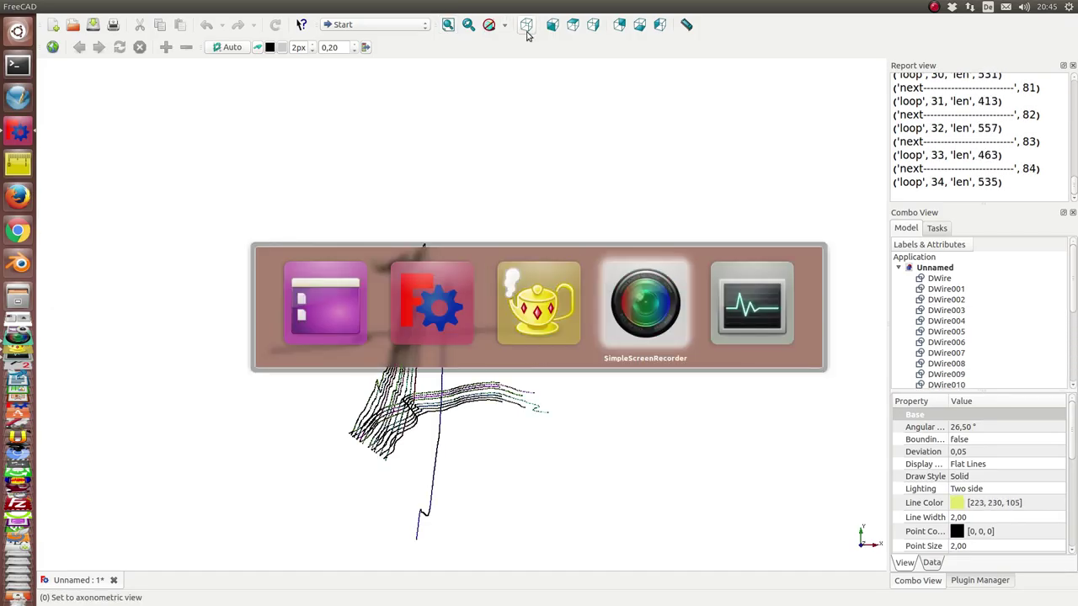
pyautogui.hotkey('alt', 'Tab')
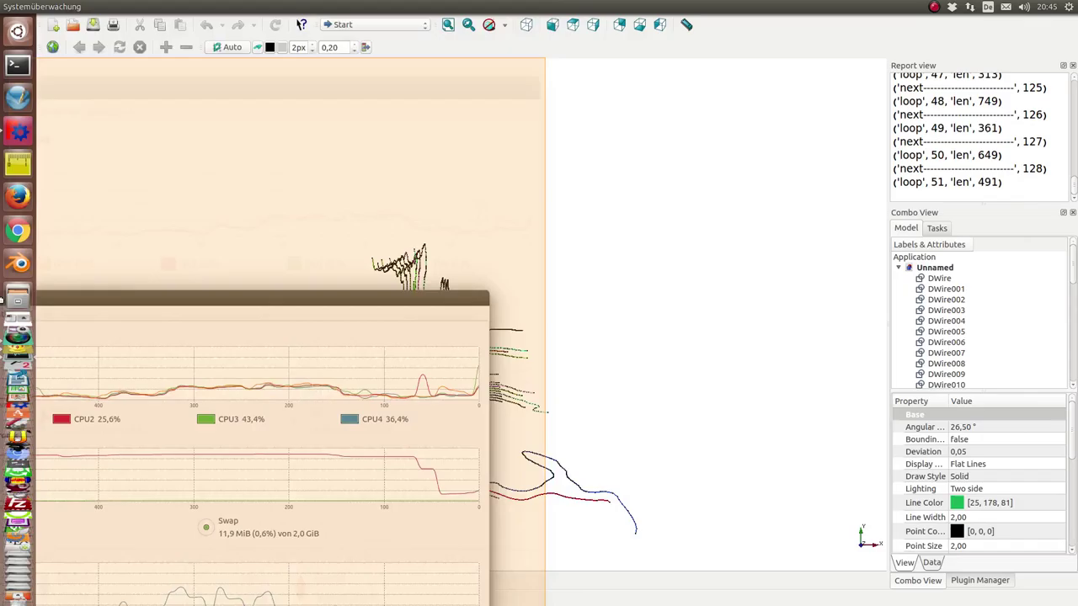
pyautogui.moveTo(168, 18)
pyautogui.mouseDown()
pyautogui.moveTo(107, 99)
pyautogui.moveTo(5, 92)
pyautogui.mouseUp()
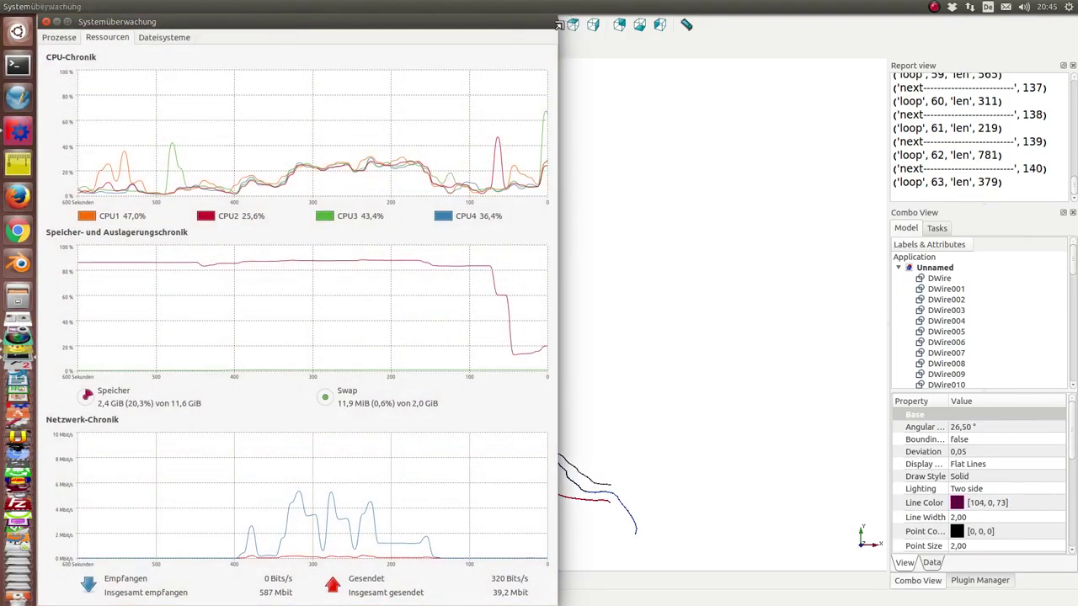
pyautogui.moveTo(557, 26); pyautogui.dragTo(279, 63)
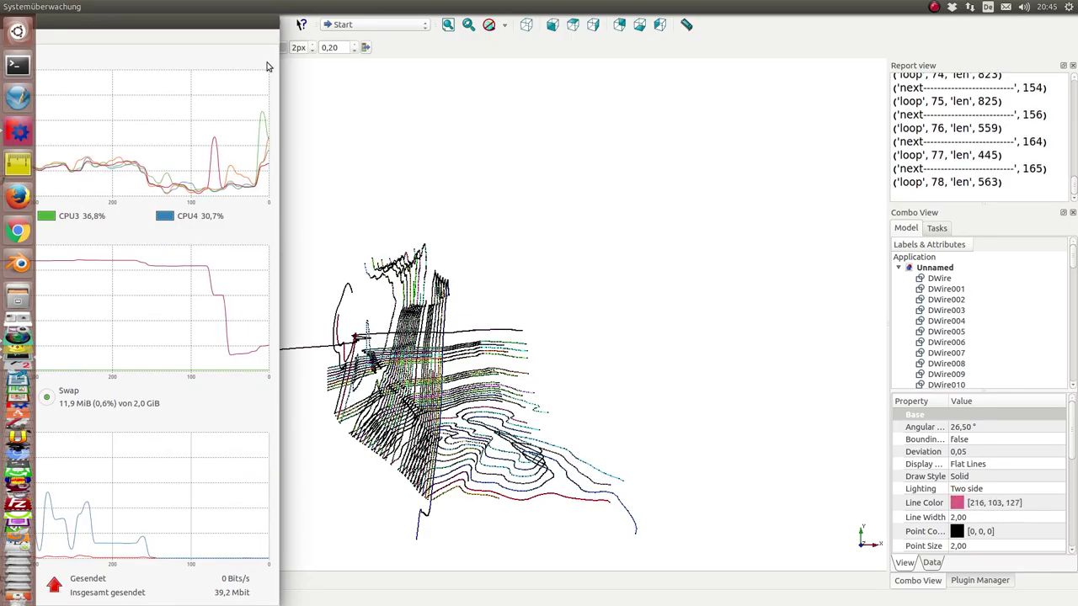
pyautogui.moveTo(164, 23); pyautogui.dragTo(112, 23)
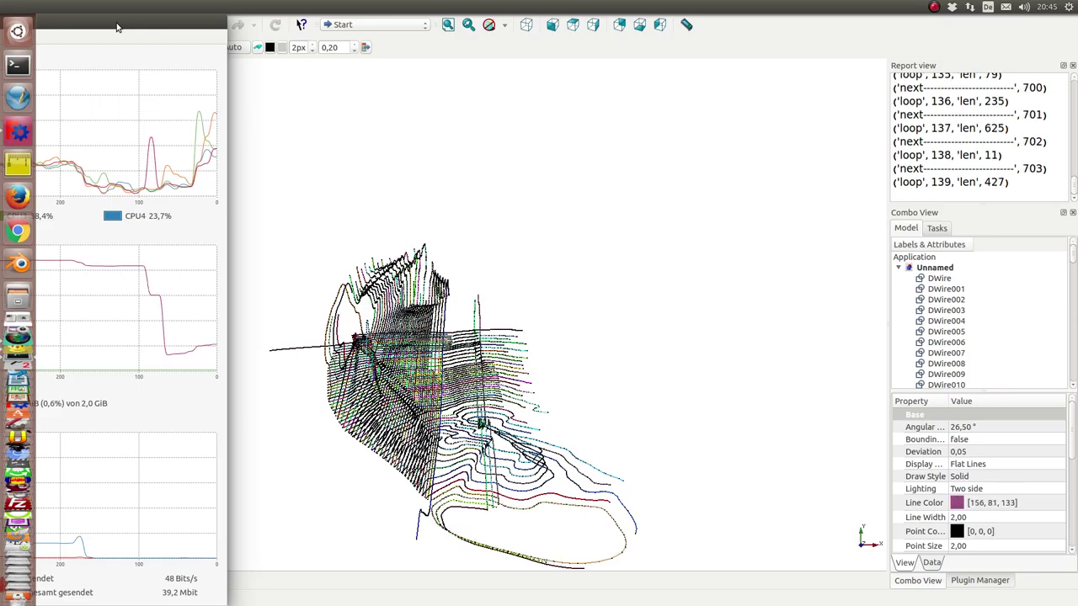
pyautogui.moveTo(163, 30)
pyautogui.mouseDown()
pyautogui.moveTo(692, 526)
pyautogui.moveTo(1069, 553)
pyautogui.mouseUp()
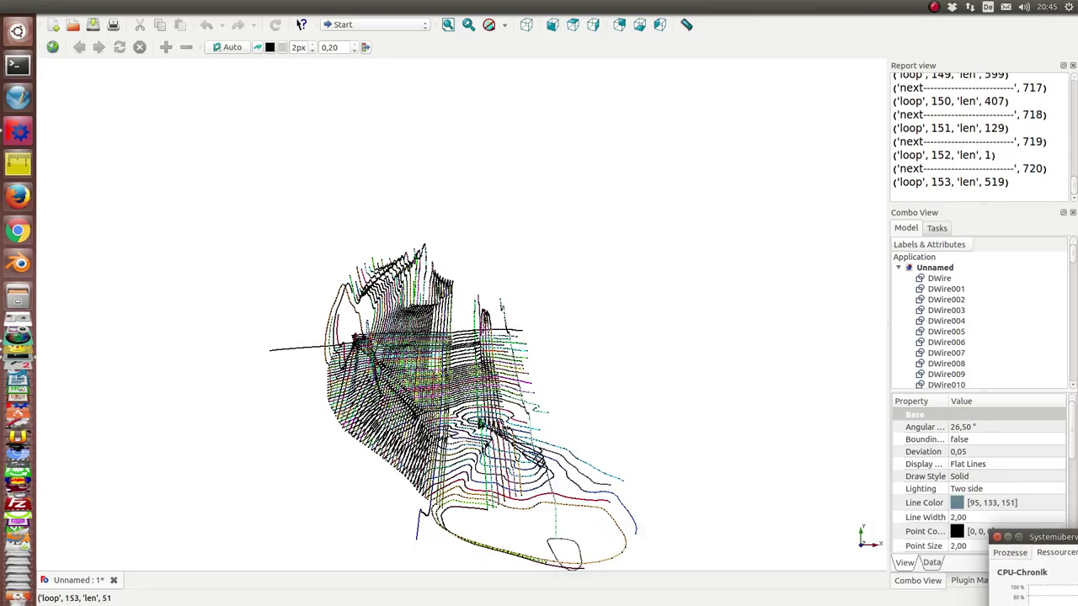
# Step: Orbit the terrain wireframe slightly and zoom in with three wheel scrolls
pyautogui.moveTo(371, 494)
pyautogui.mouseDown(button='middle')
pyautogui.moveTo(438, 471)
pyautogui.moveTo(558, 236)
pyautogui.moveTo(656, 485)
pyautogui.moveTo(353, 527)
pyautogui.mouseUp(button='middle')
pyautogui.scroll(1, 352, 528)
pyautogui.scroll(1, 415, 505)
pyautogui.scroll(1, 415, 506)
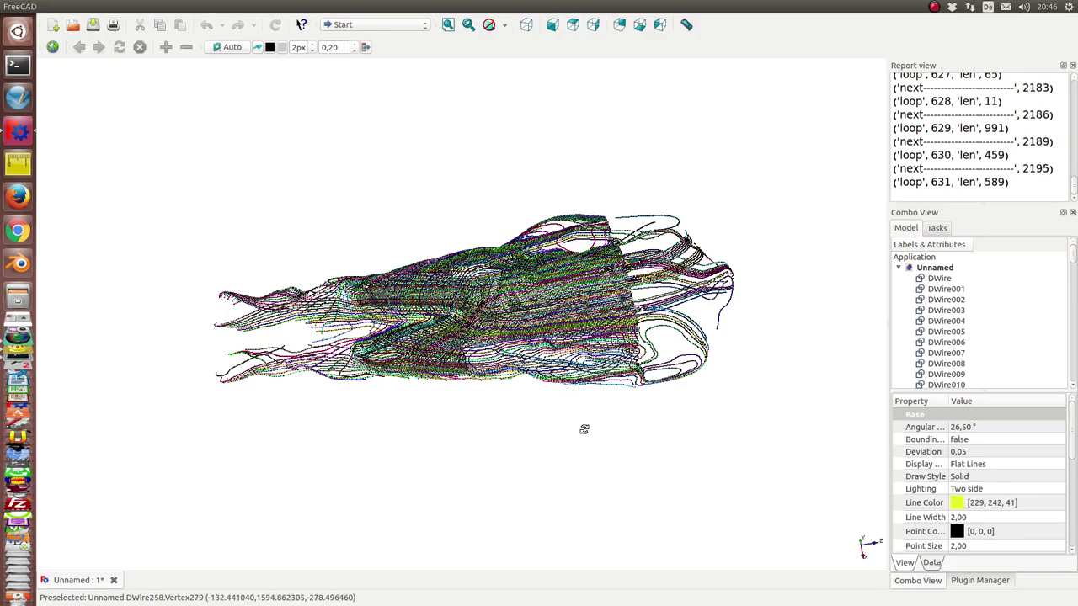
# Step: Rotate the contour model to a diagonal orientation and zoom in on the wires
pyautogui.moveTo(556, 380)
pyautogui.mouseDown(button='middle')
pyautogui.moveTo(415, 276)
pyautogui.moveTo(366, 270)
pyautogui.moveTo(284, 320)
pyautogui.moveTo(224, 413)
pyautogui.moveTo(228, 445)
pyautogui.moveTo(519, 448)
pyautogui.mouseUp(button='middle')
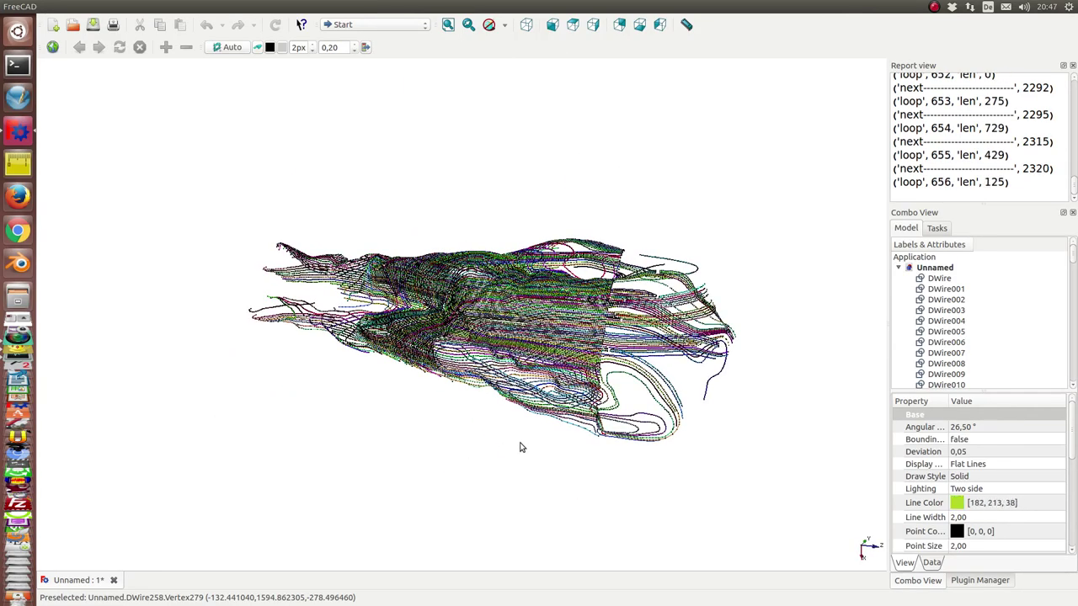
pyautogui.scroll(2, 557, 417)
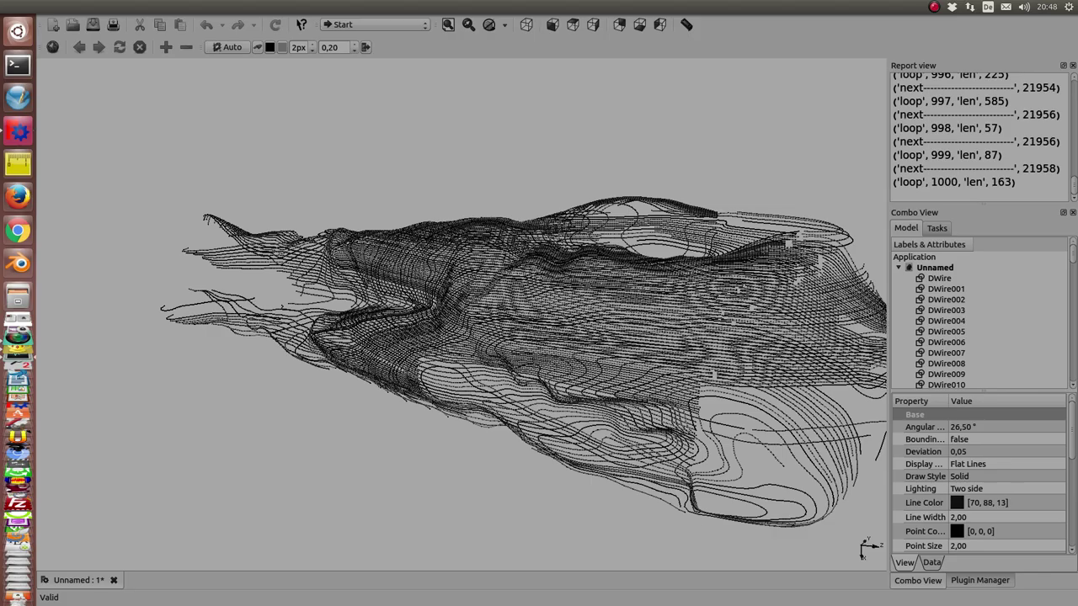
# Step: Move the System Monitor window up and left, then bring up the Report view's context menu
pyautogui.moveTo(553, 381)
pyautogui.mouseDown()
pyautogui.moveTo(174, 198)
pyautogui.moveTo(101, 187)
pyautogui.mouseUp()
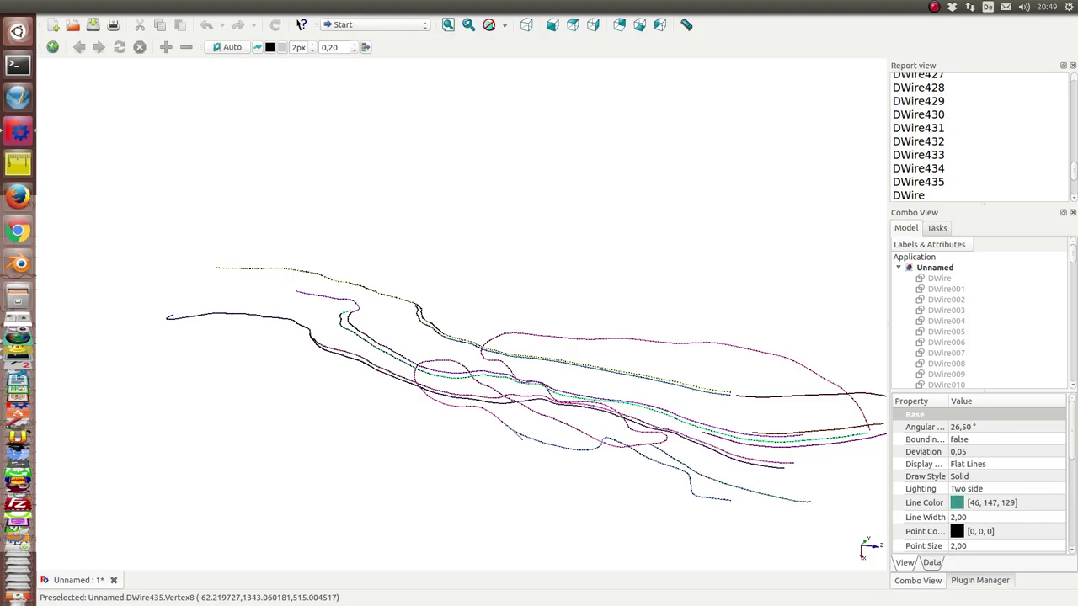
pyautogui.rightClick(946, 154)
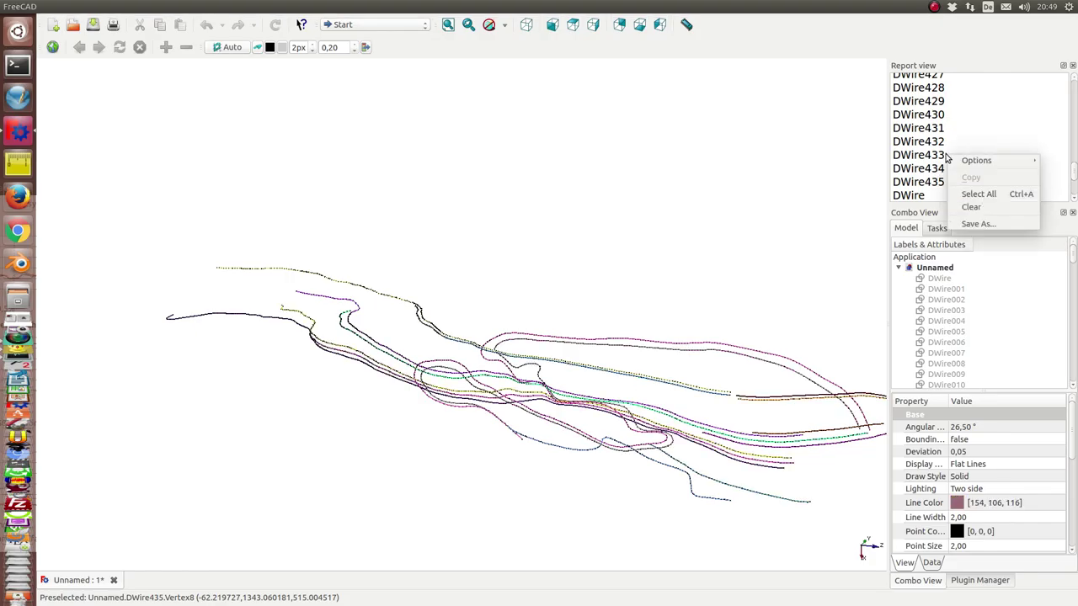
# Step: Clear the Report view log
pyautogui.click(970, 206)
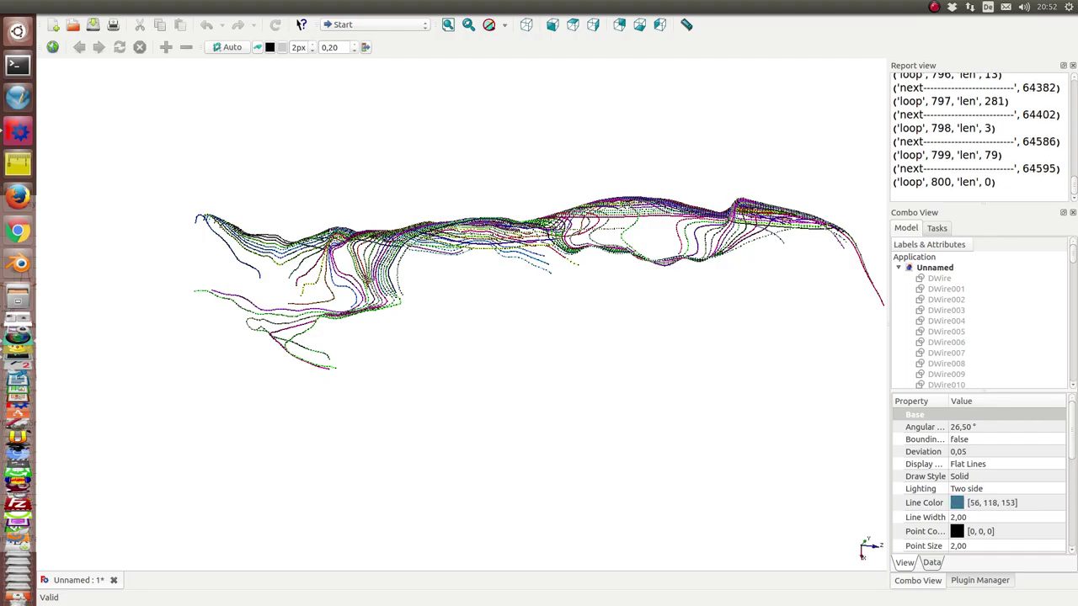
# Step: Bring the System Monitor window up over FreeCAD with Alt+Tab
pyautogui.hotkey('alt', 'Tab')
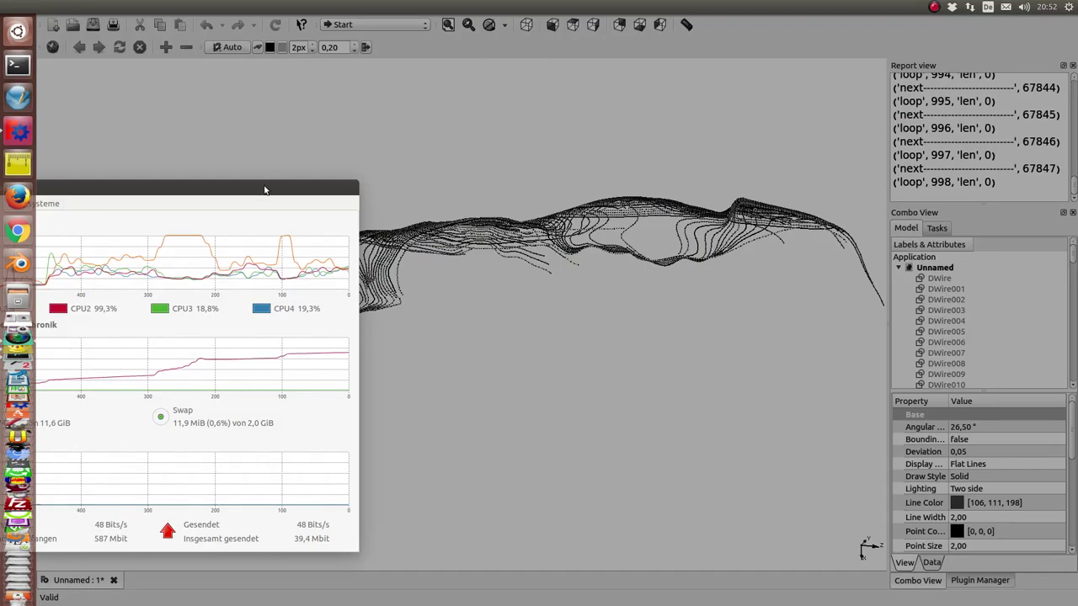
# Step: Pull the System Monitor fully into view to check resource history, then close it with Alt+F4
pyautogui.moveTo(264, 189); pyautogui.dragTo(408, 183)
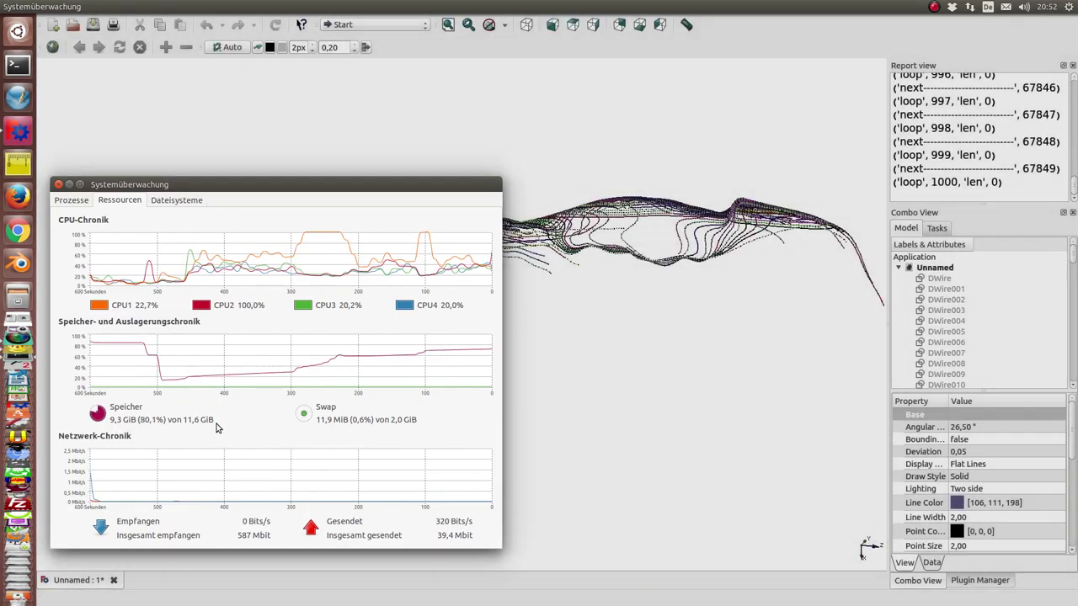
pyautogui.hotkey('alt', 'F4')
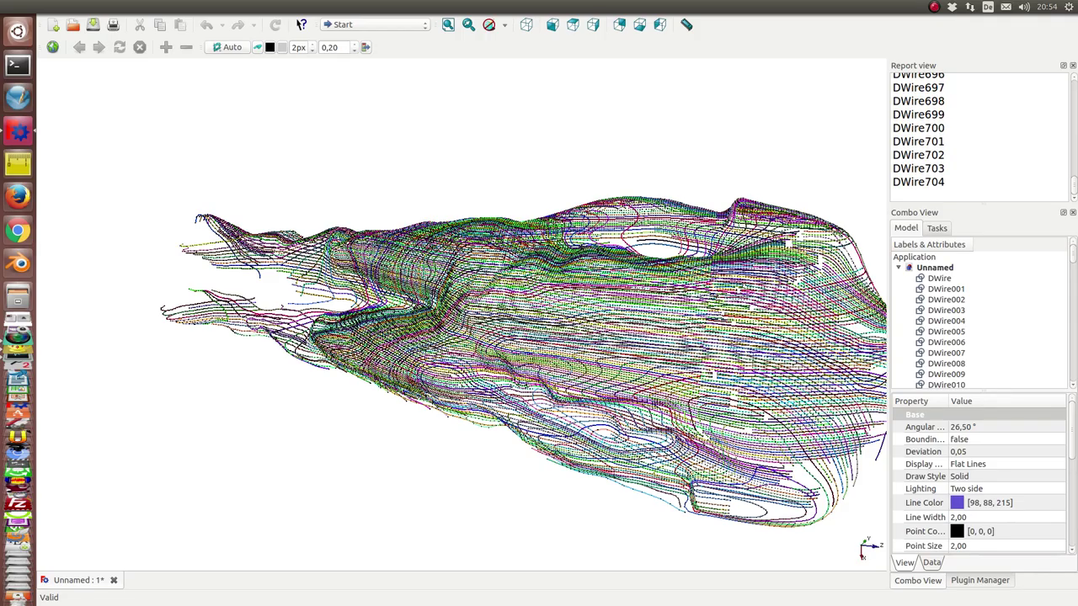
# Step: Orbit the finished wireframe to a near top-down view and zoom in close
pyautogui.moveTo(830, 363)
pyautogui.mouseDown(button='middle')
pyautogui.moveTo(506, 252)
pyautogui.moveTo(757, 286)
pyautogui.mouseUp(button='middle')
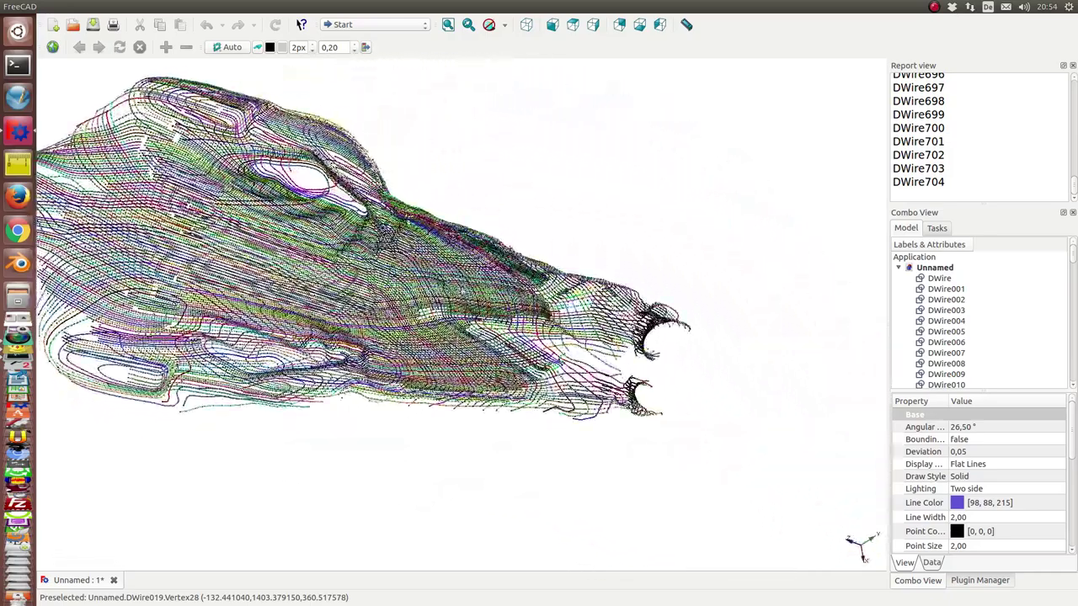
pyautogui.moveTo(1072, 261); pyautogui.dragTo(1067, 390)
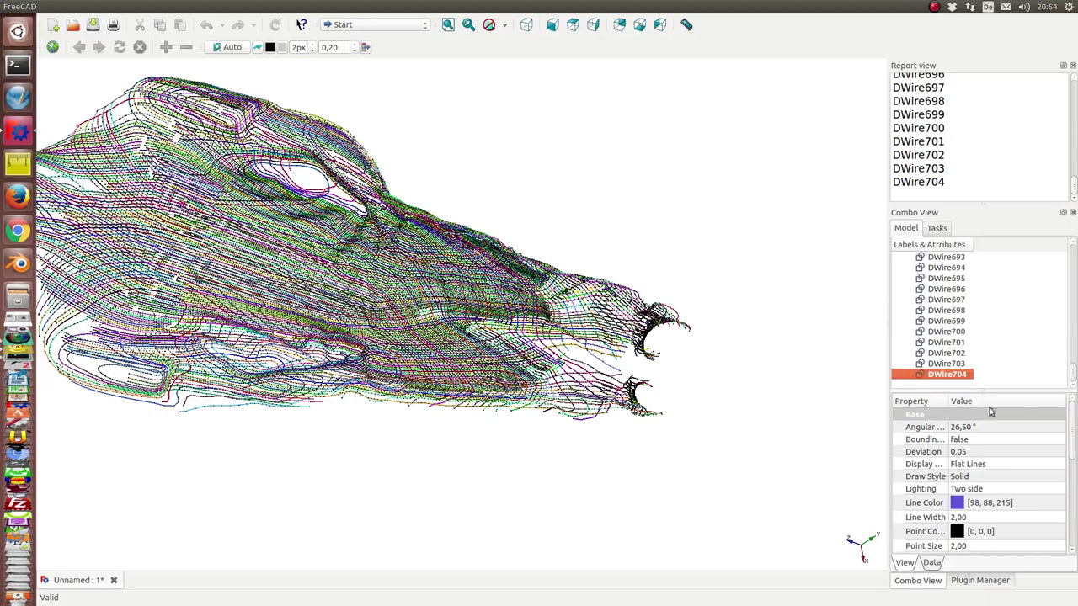
pyautogui.moveTo(190, 523); pyautogui.dragTo(241, 462, button='middle')
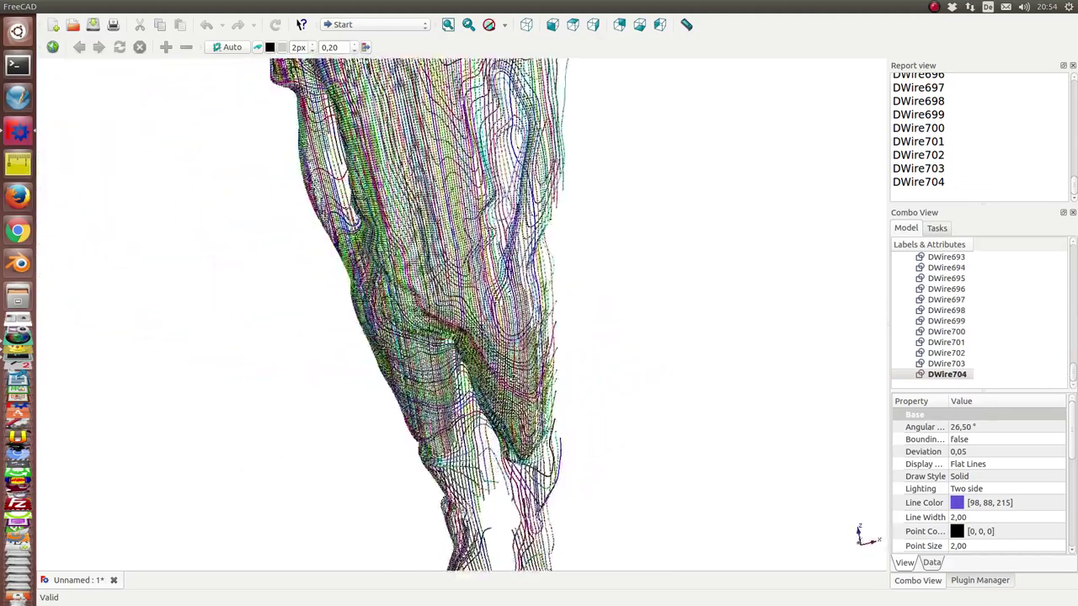
pyautogui.scroll(3, 481, 336)
pyautogui.scroll(3, 476, 331)
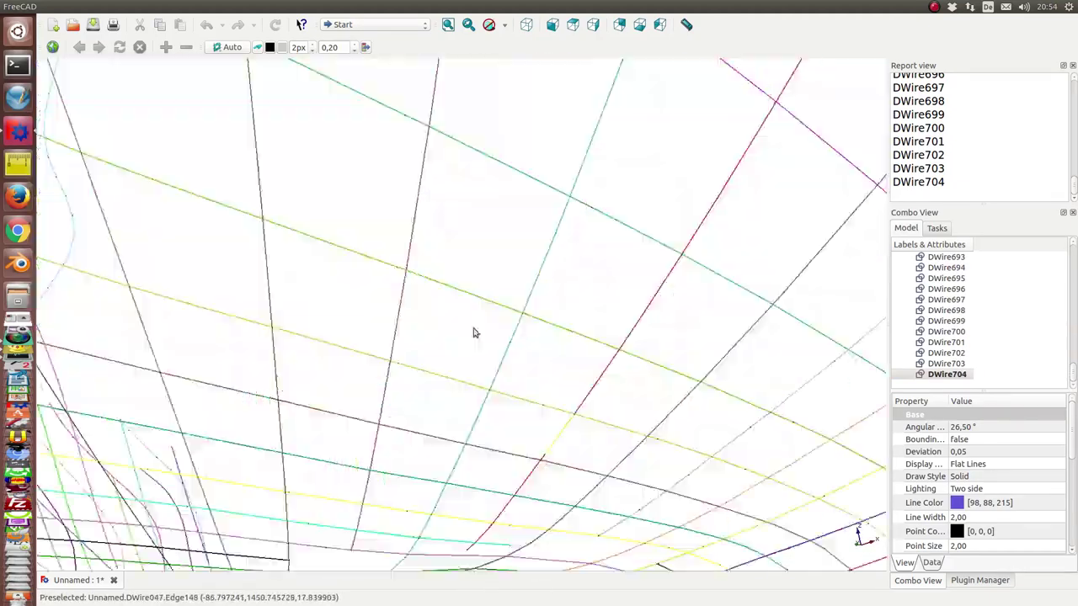
# Step: Zoom back out while orbiting the contour wires slightly to inspect them from new angles
pyautogui.scroll(-2, 440, 323)
pyautogui.scroll(-2, 440, 322)
pyautogui.scroll(-2, 440, 322)
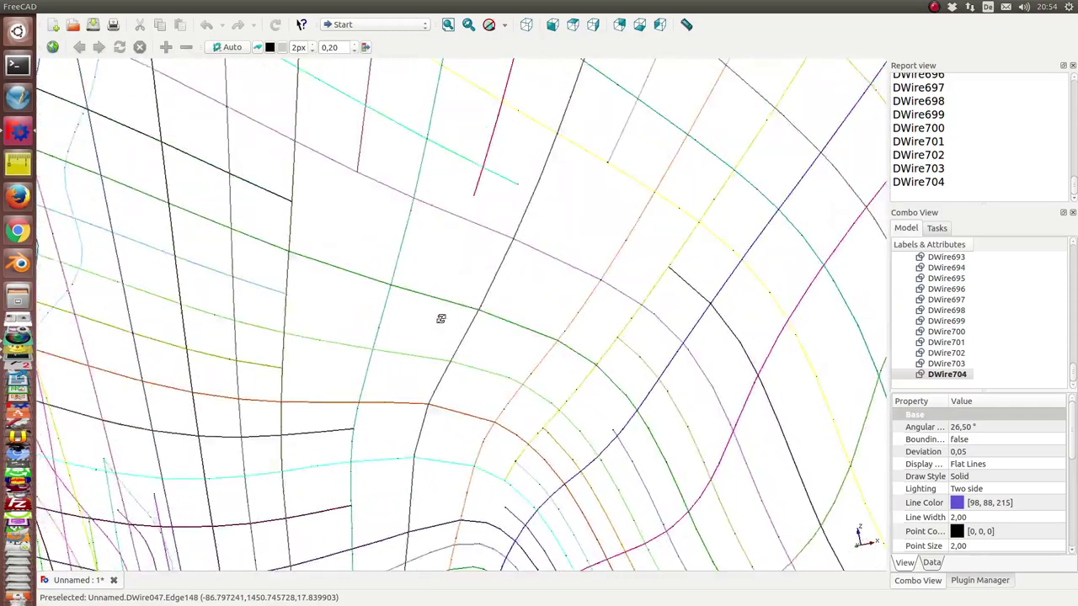
pyautogui.scroll(-2, 441, 321)
pyautogui.moveTo(440, 322)
pyautogui.mouseDown(button='middle')
pyautogui.moveTo(306, 334)
pyautogui.moveTo(356, 334)
pyautogui.moveTo(366, 383)
pyautogui.moveTo(260, 401)
pyautogui.moveTo(357, 380)
pyautogui.moveTo(763, 383)
pyautogui.moveTo(551, 371)
pyautogui.mouseUp(button='middle')
pyautogui.scroll(-2, 366, 383)
pyautogui.scroll(-3, 365, 381)
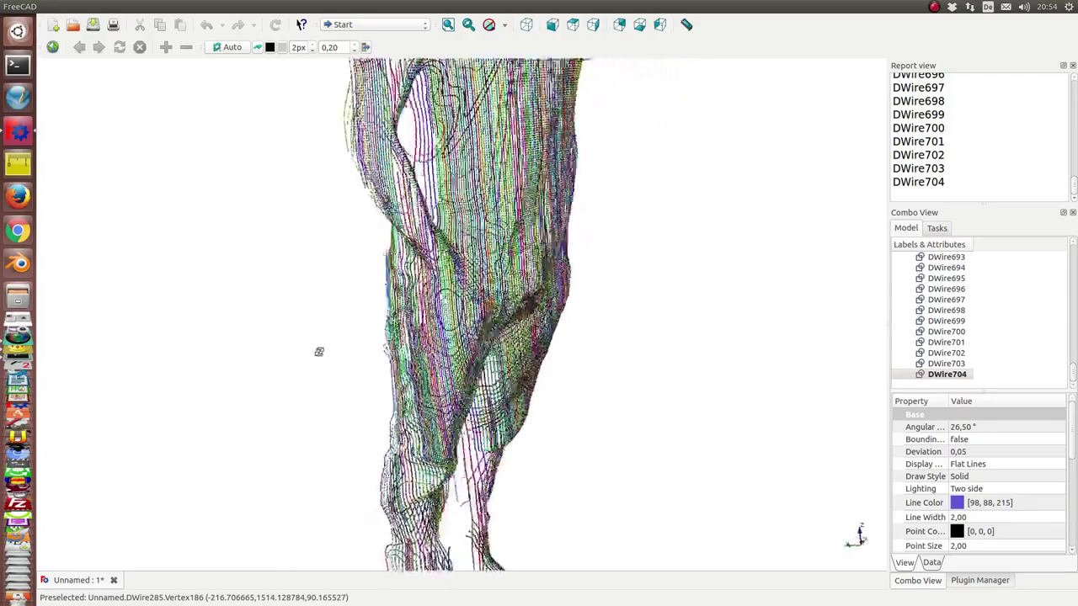
pyautogui.moveTo(218, 297); pyautogui.dragTo(258, 291, button='middle')
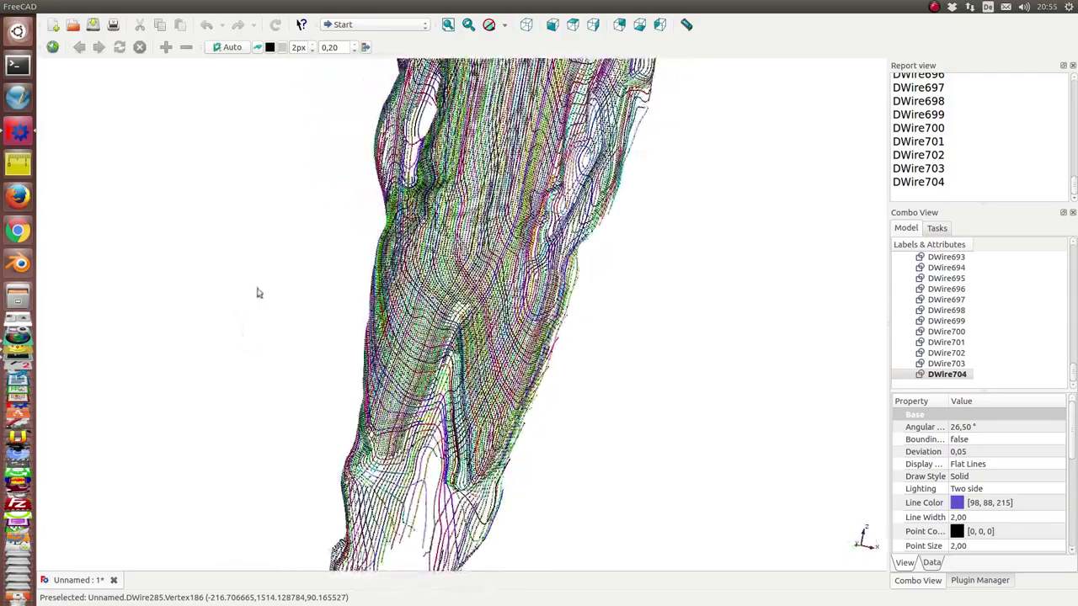